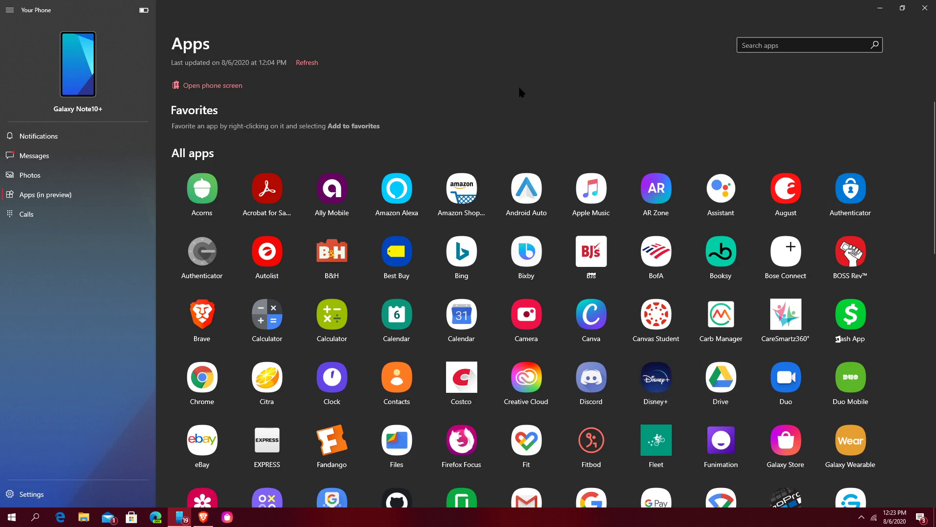
- Open Autolist on the phone and scroll through its page
click(267, 251)
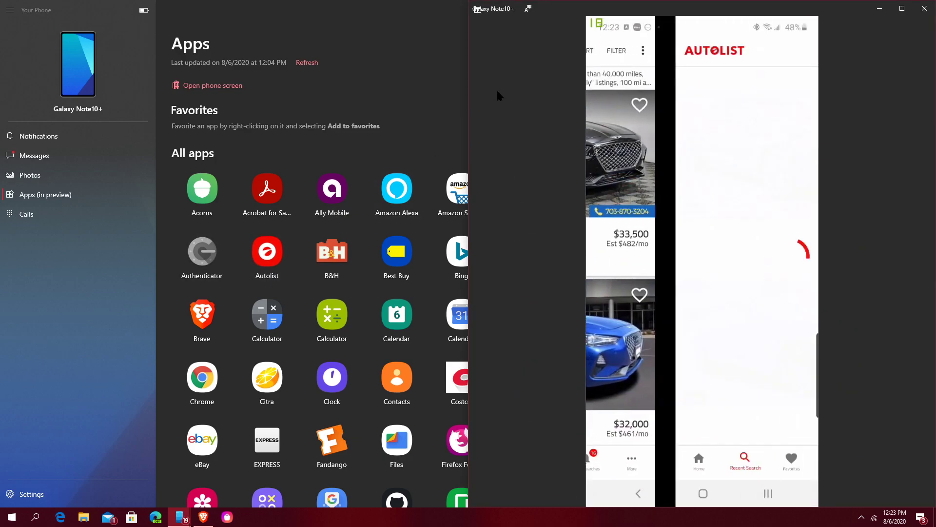
scroll(785, 223, down, 3)
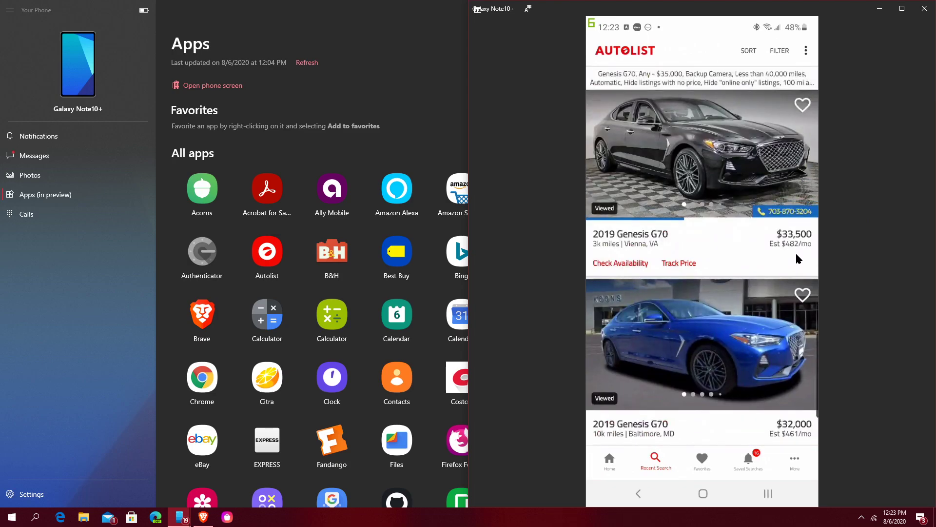
scroll(785, 224, up, 3)
- Browse Autolist's search filter options, then return the phone to its home screen
click(780, 51)
scroll(730, 264, down, 5)
scroll(735, 221, up, 5)
scroll(735, 222, down, 5)
scroll(737, 228, up, 5)
scroll(737, 222, down, 4)
scroll(737, 217, up, 4)
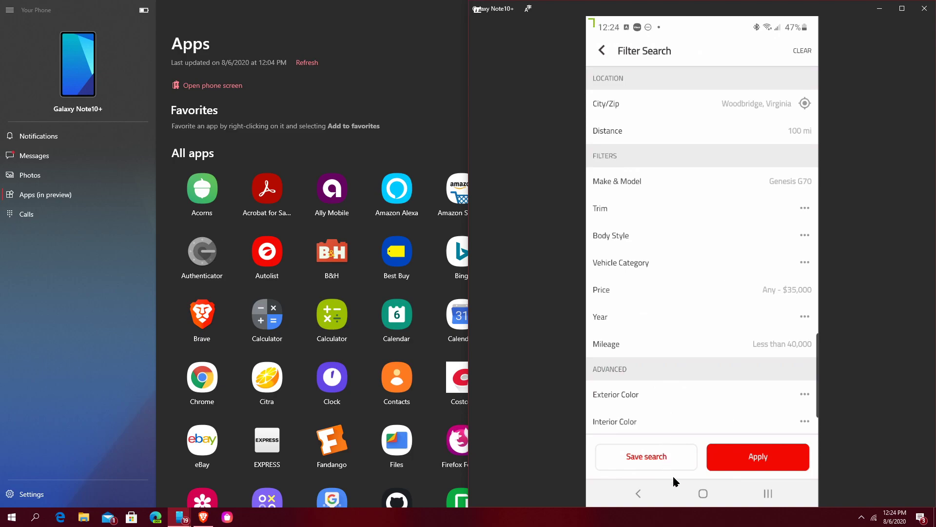
click(703, 494)
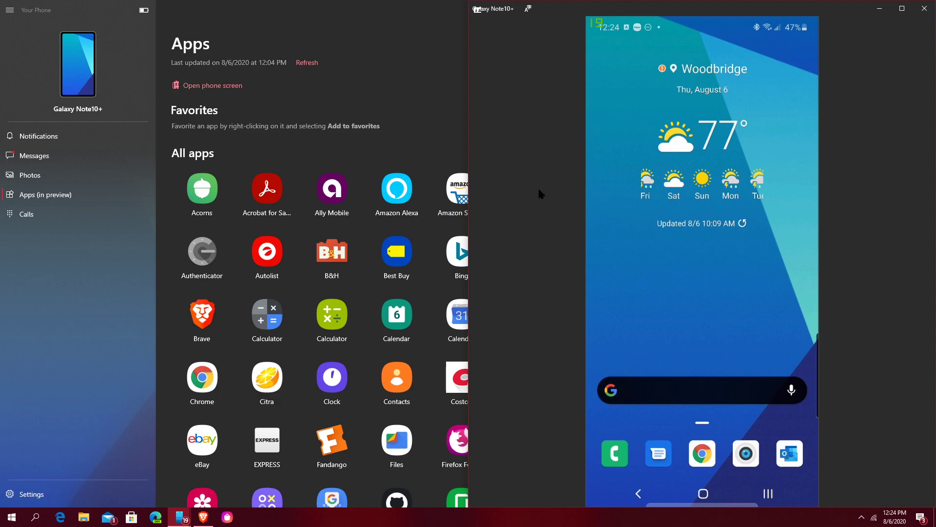
- Switch 'Optimize app window sizing on my PC' to On under Apps (in preview) settings
click(437, 84)
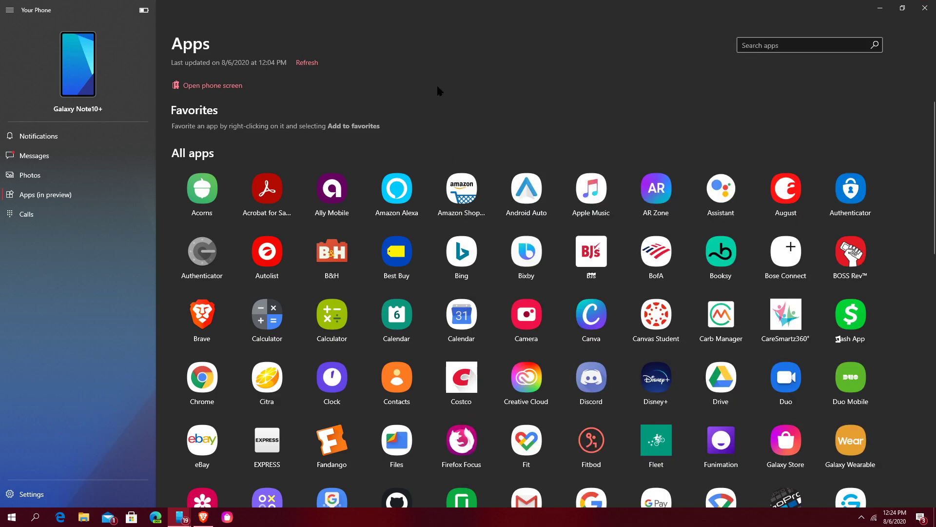
click(61, 493)
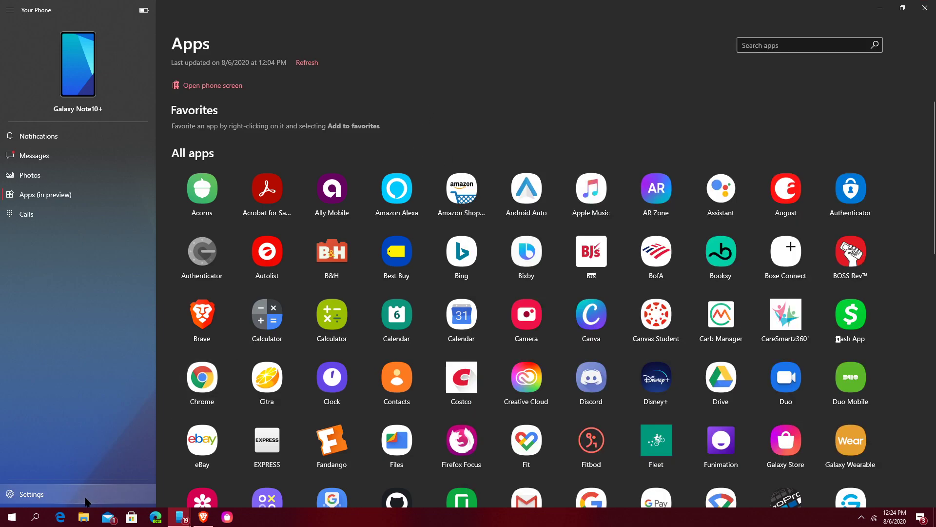
scroll(385, 277, down, 10)
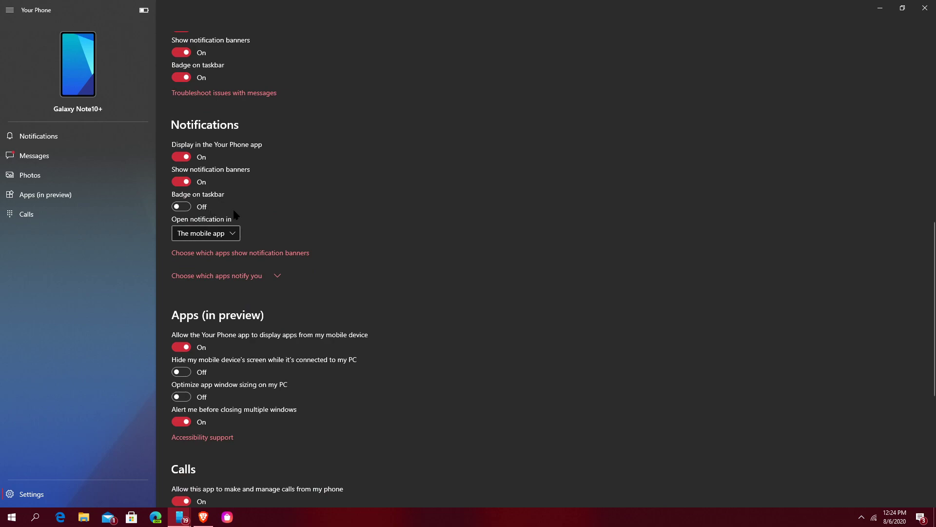
scroll(482, 292, down, 2)
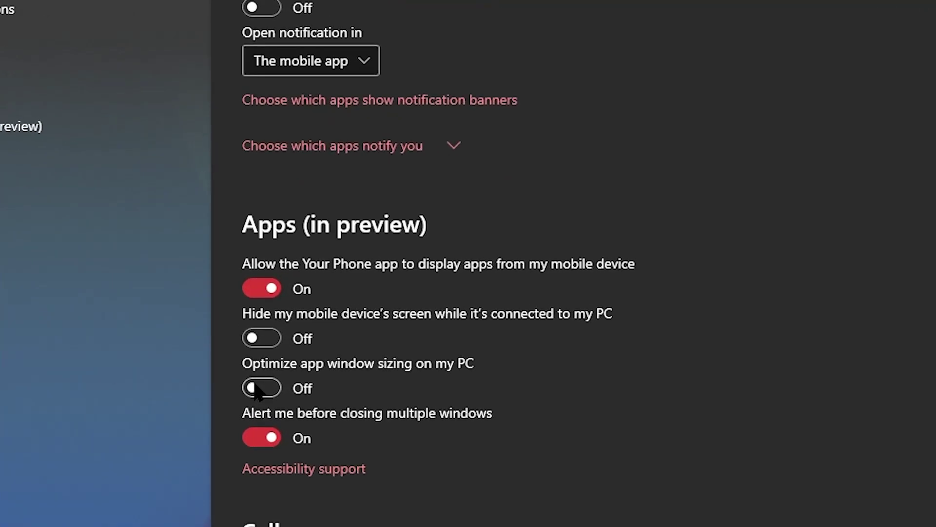
click(257, 388)
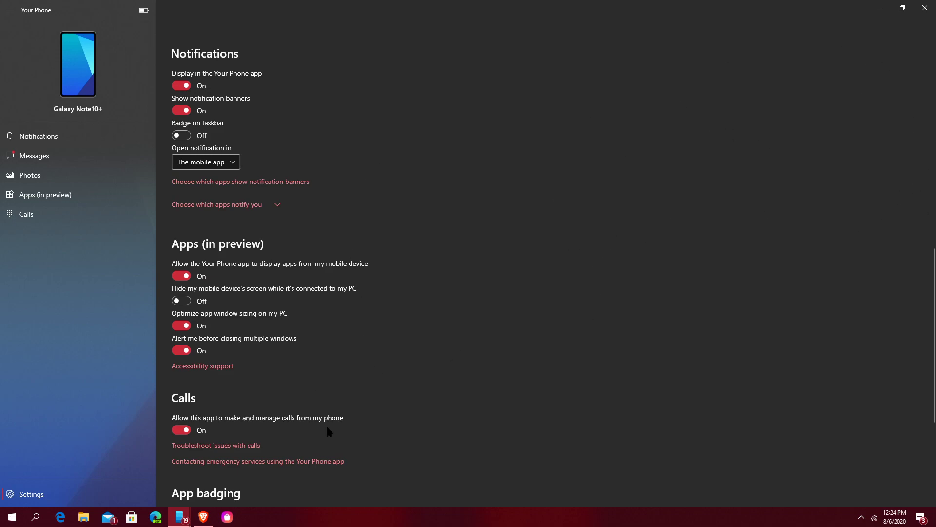
- Snap the phone screen right and settings left, then maximize Your Phone on the Apps page
mouse_move(179, 517)
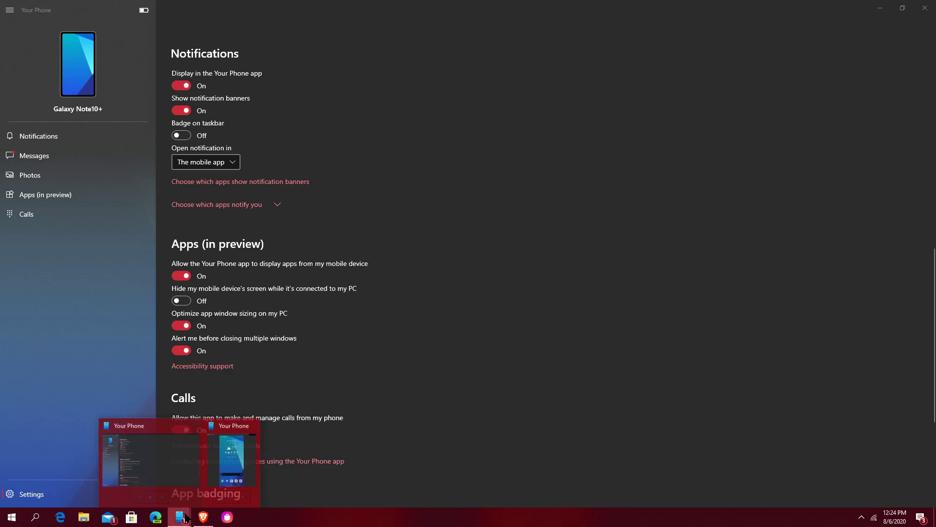
click(230, 467)
drag(624, 13, 934, 114)
click(429, 163)
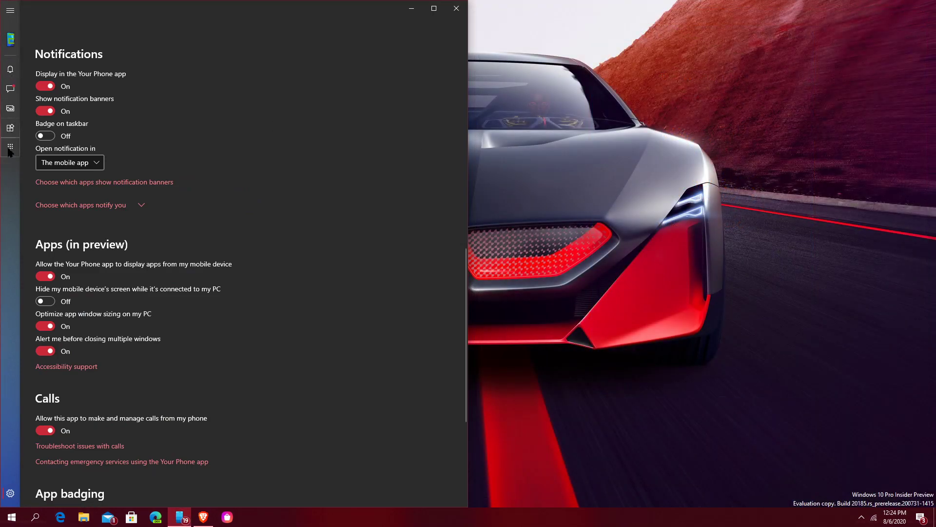
click(434, 8)
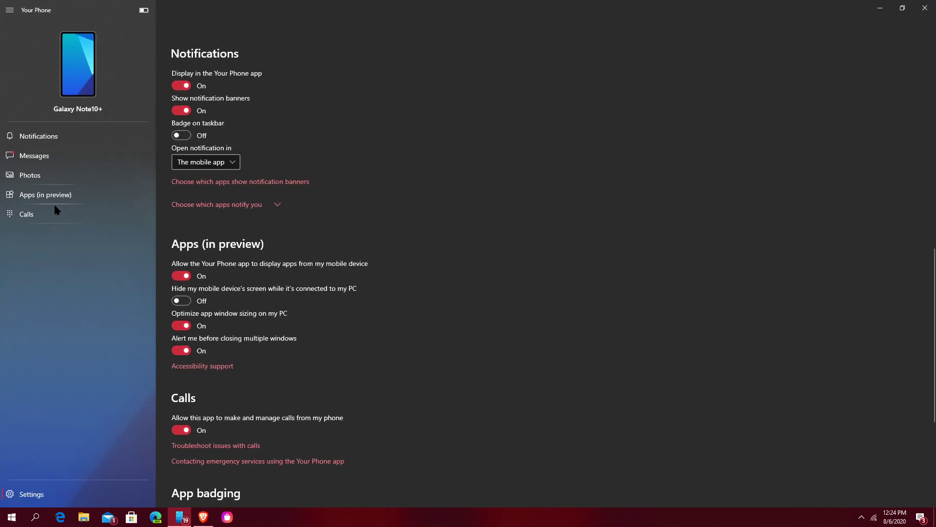
click(92, 196)
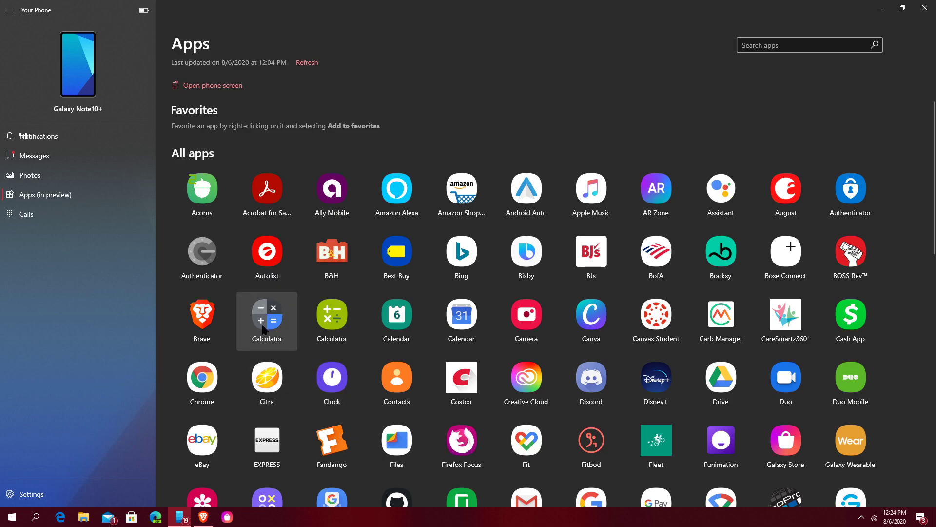
- Launch Bing, scroll its news feed, and open the Verge story on Twitter limiting replies
click(454, 247)
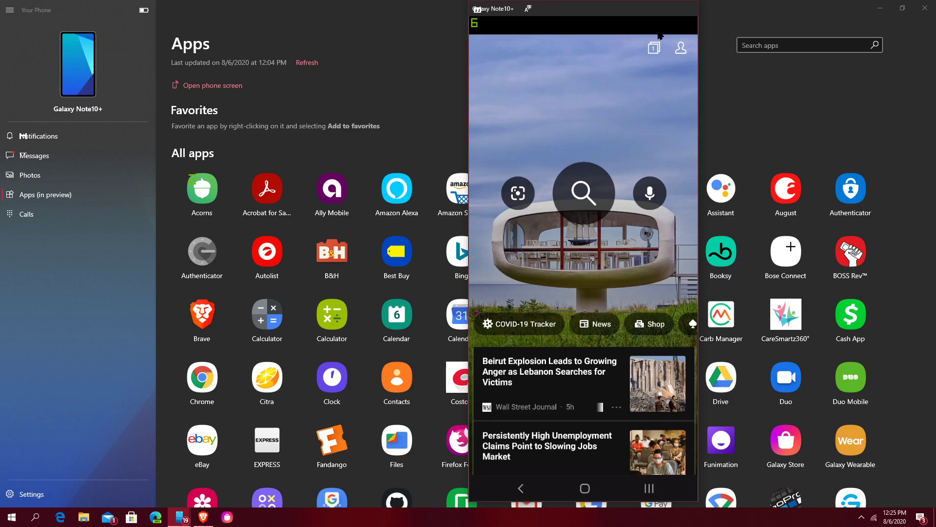
scroll(568, 303, down, 3)
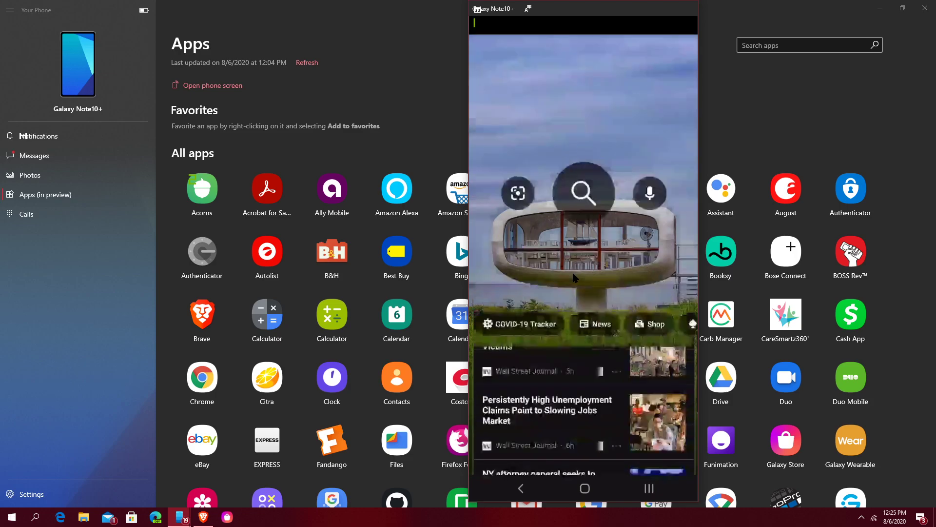
scroll(575, 268, up, 3)
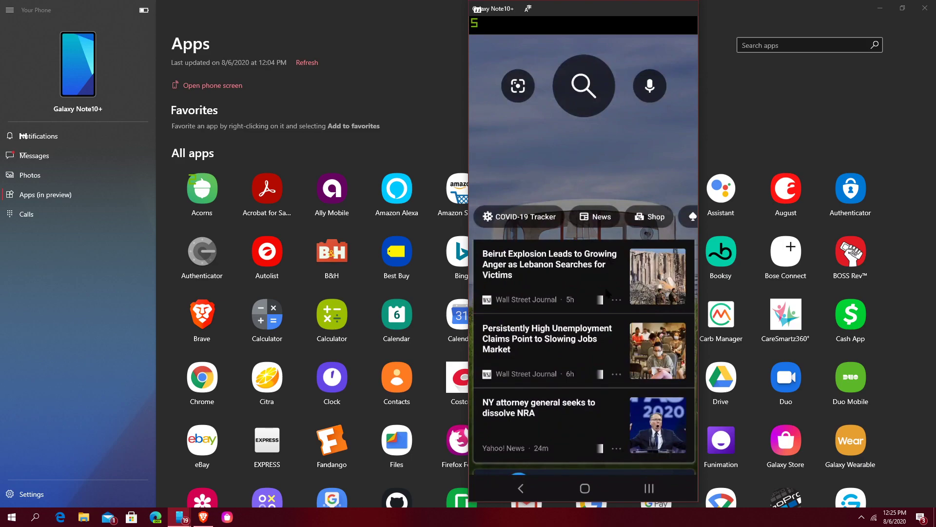
scroll(607, 292, down, 3)
scroll(594, 297, up, 3)
scroll(594, 293, down, 3)
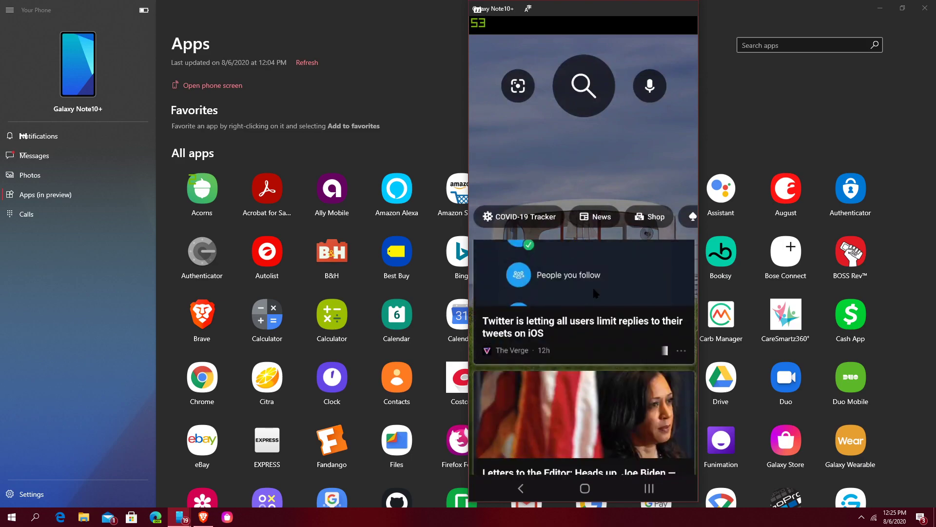
scroll(605, 341, up, 3)
scroll(614, 309, down, 3)
scroll(570, 308, up, 1)
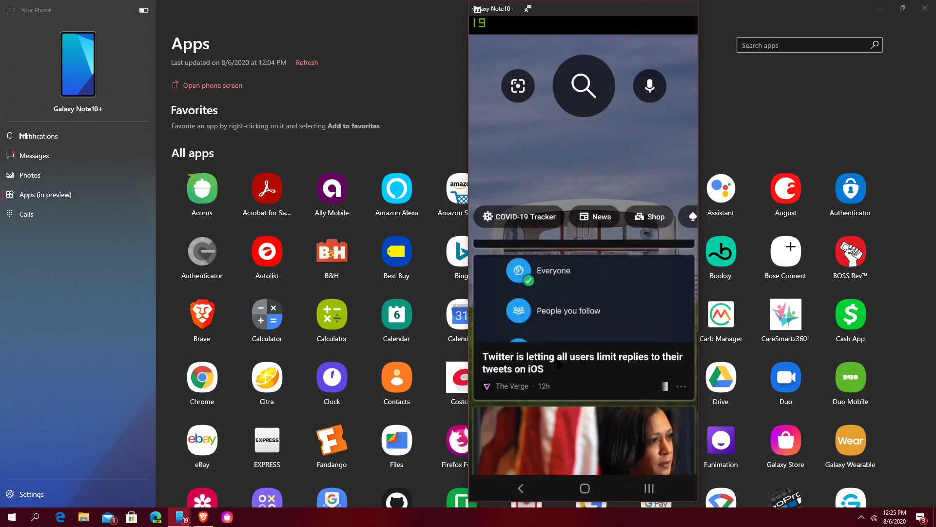
click(558, 364)
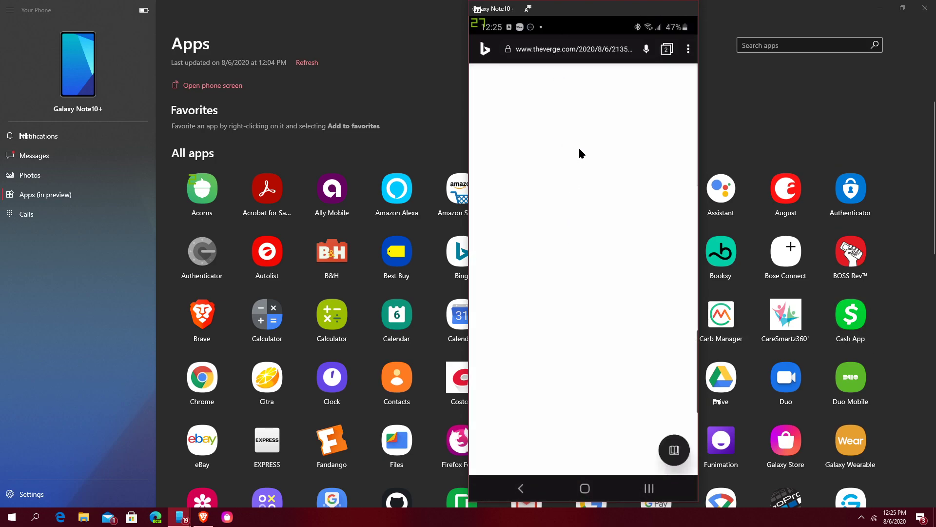
- Scroll the Verge article, close the notification shade, then close the mirrored phone window
scroll(590, 132, down, 5)
scroll(599, 183, up, 5)
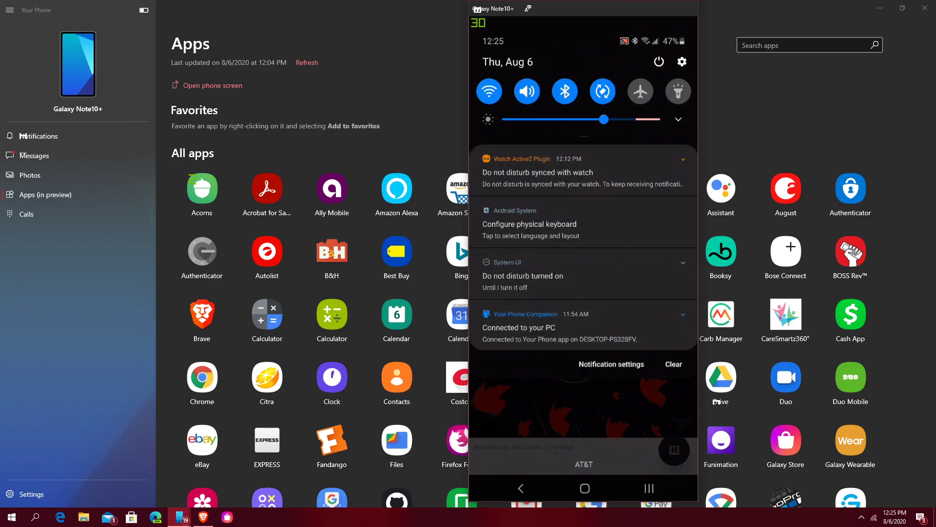
drag(582, 275, 580, 260)
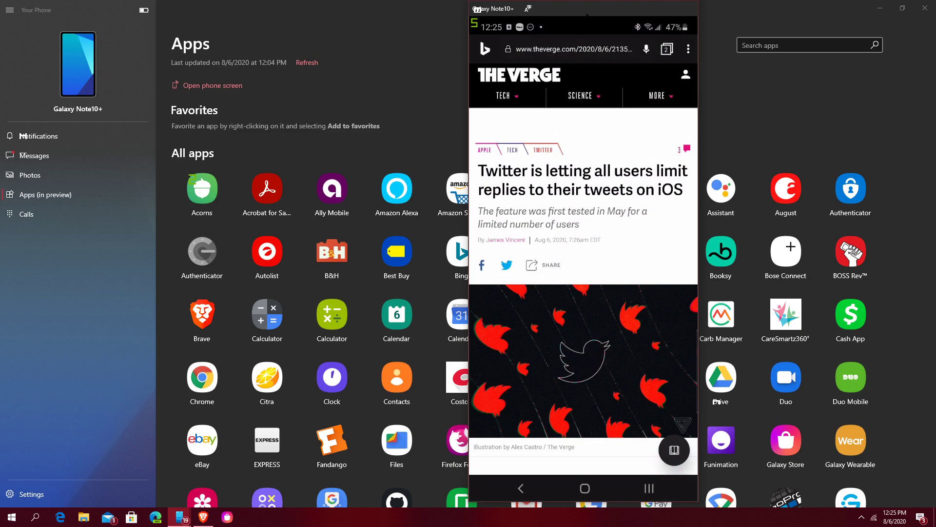
drag(588, 14, 561, 73)
click(656, 70)
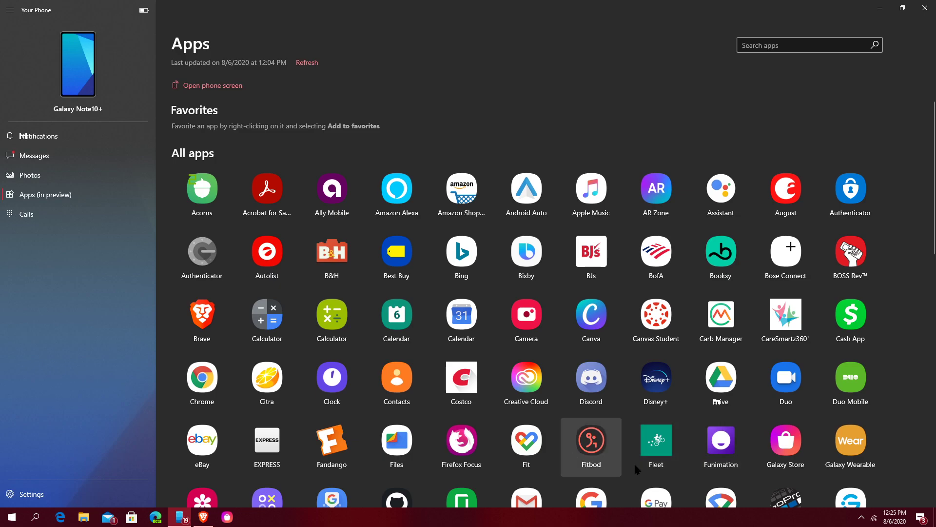
- Scroll the Apps grid down to show Gallery through PS App, including Play Games
scroll(663, 454, down, 3)
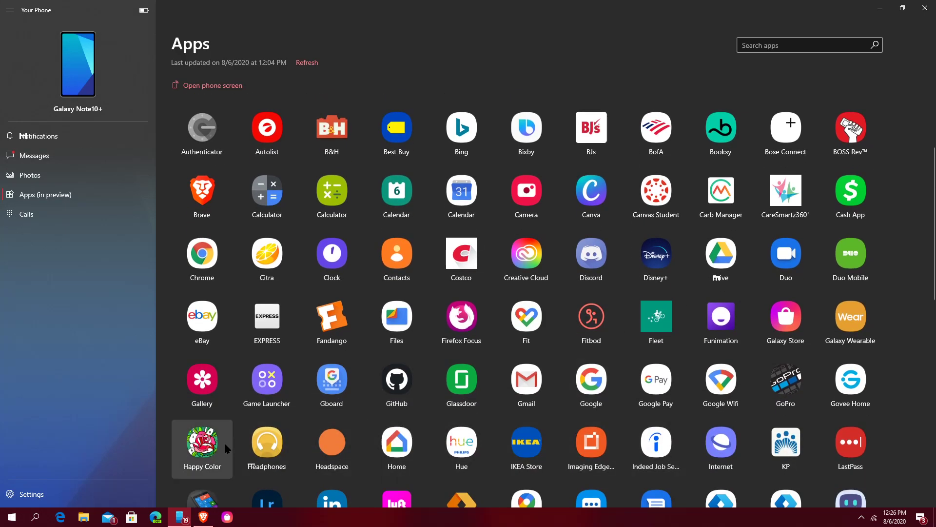
scroll(366, 424, down, 6)
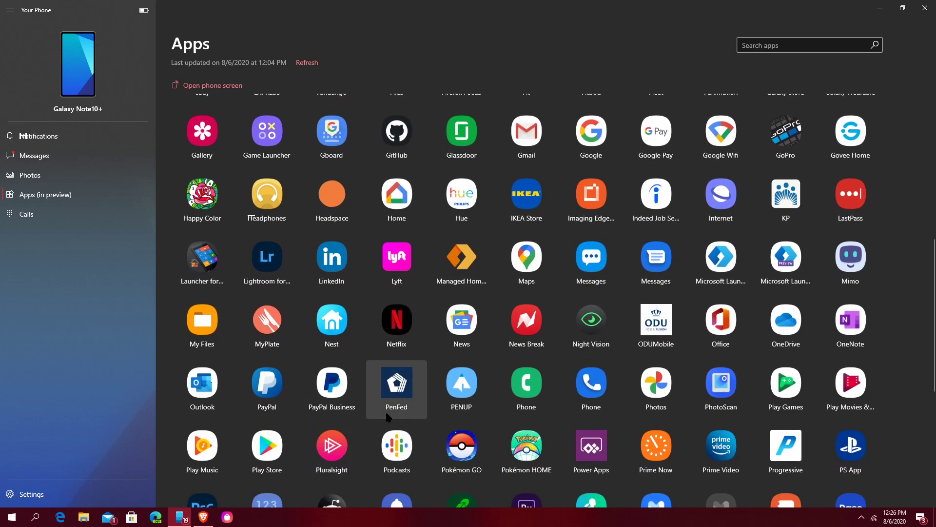
click(634, 403)
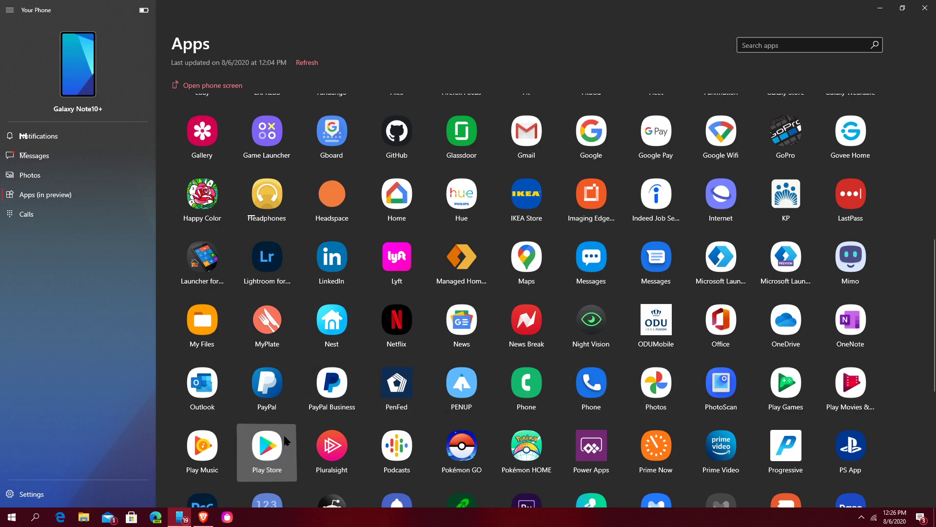
click(870, 383)
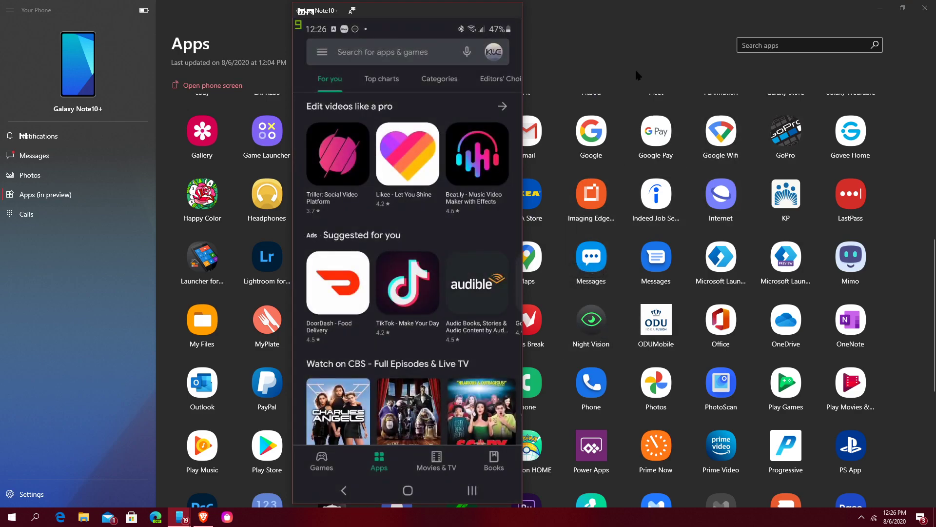
click(606, 26)
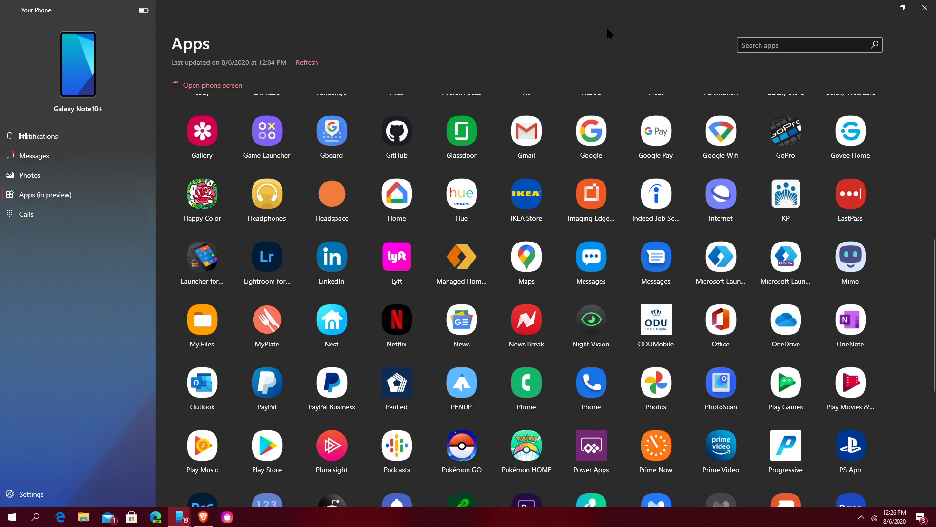
- Add Amazon Shopping and then Rush to favorites from their right-click menus
scroll(585, 219, up, 6)
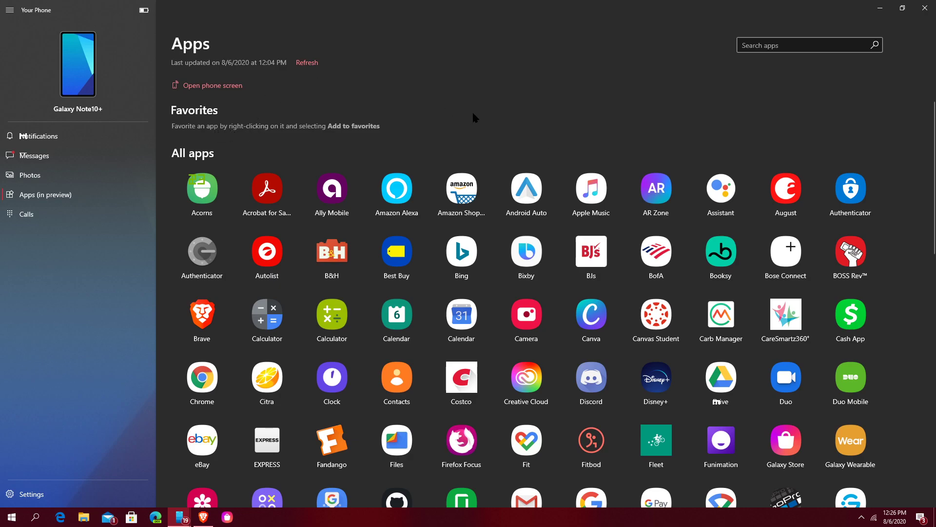
right_click(459, 193)
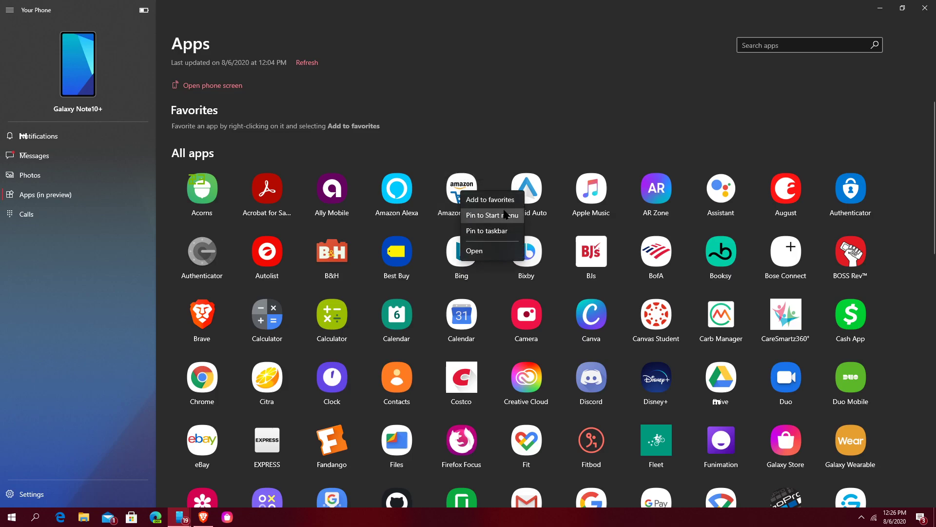
click(490, 200)
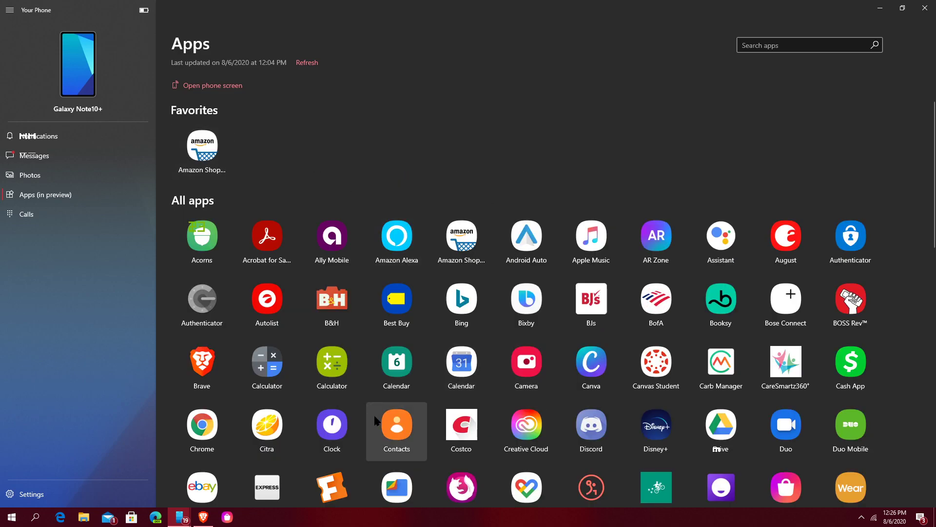
scroll(527, 317, down, 10)
scroll(526, 317, up, 10)
scroll(528, 322, down, 10)
right_click(528, 258)
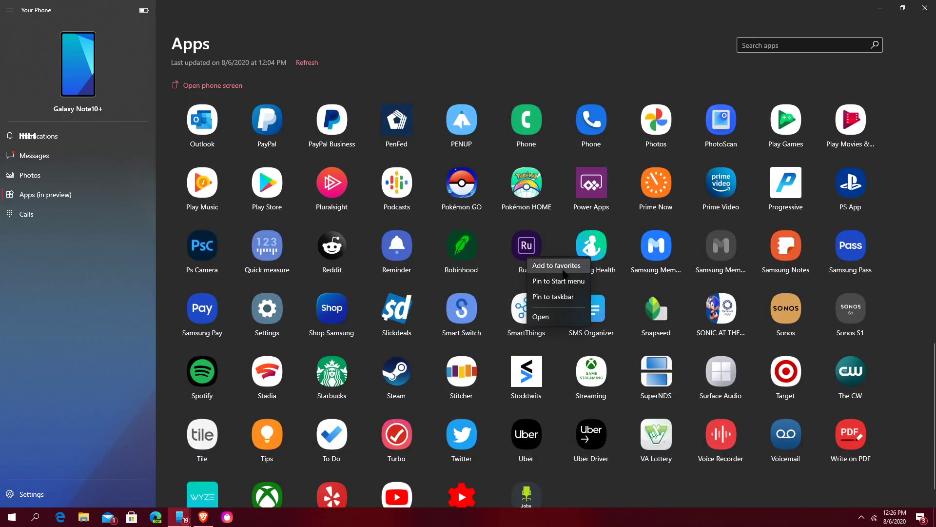
click(565, 268)
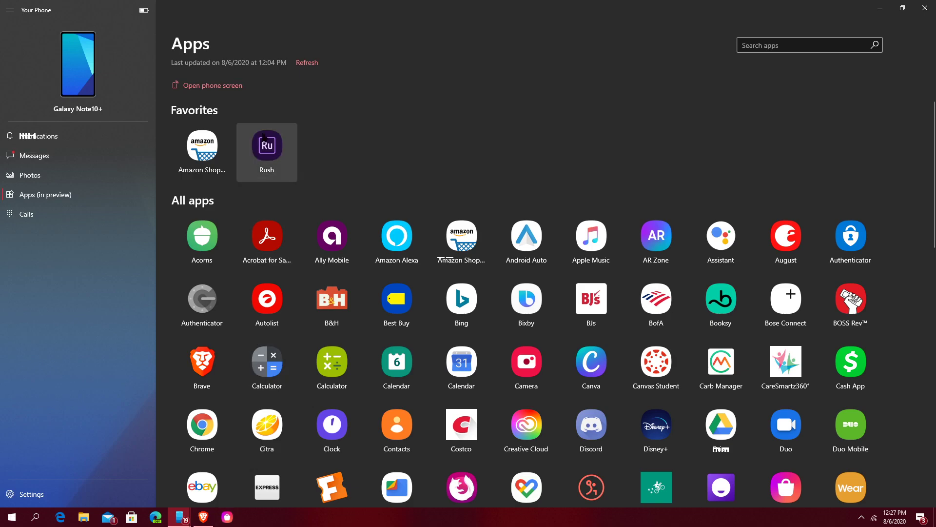
- Pin the Rush favorite to Start, confirm, and verify its tile in the Start menu
right_click(262, 158)
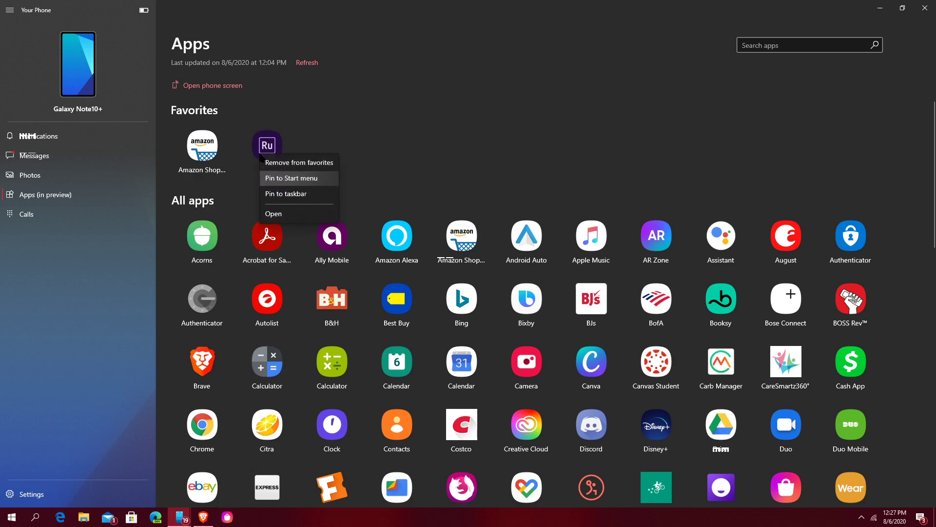
click(303, 182)
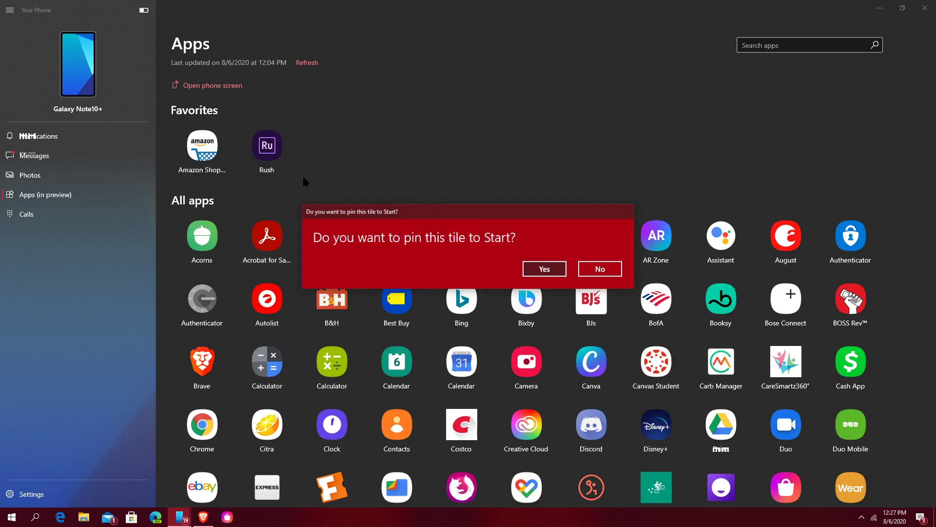
click(546, 269)
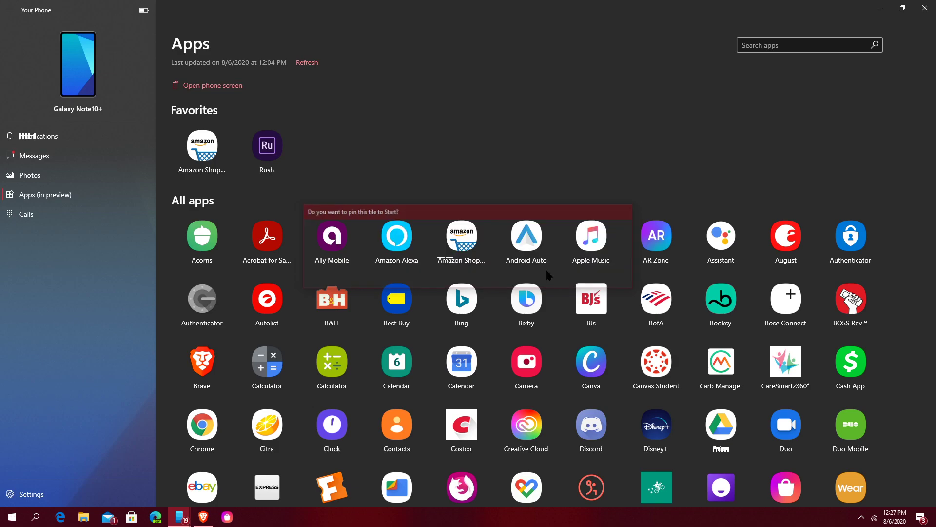
click(18, 521)
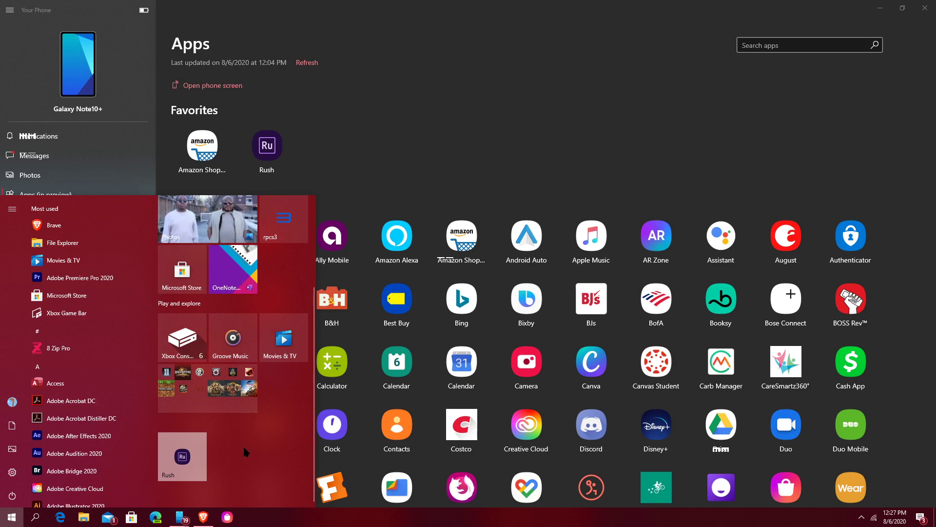
click(414, 164)
- Pin the Play Games app to the Windows taskbar
scroll(463, 312, down, 2)
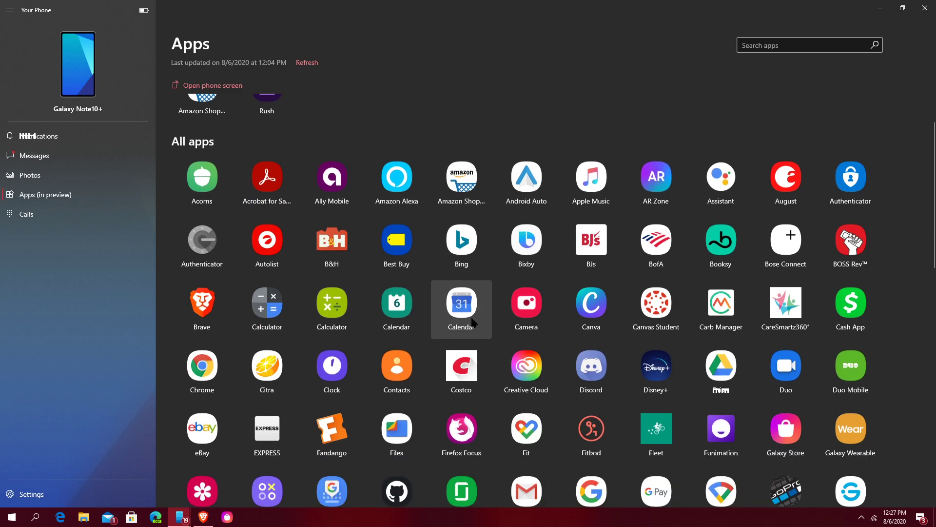
scroll(542, 361, down, 3)
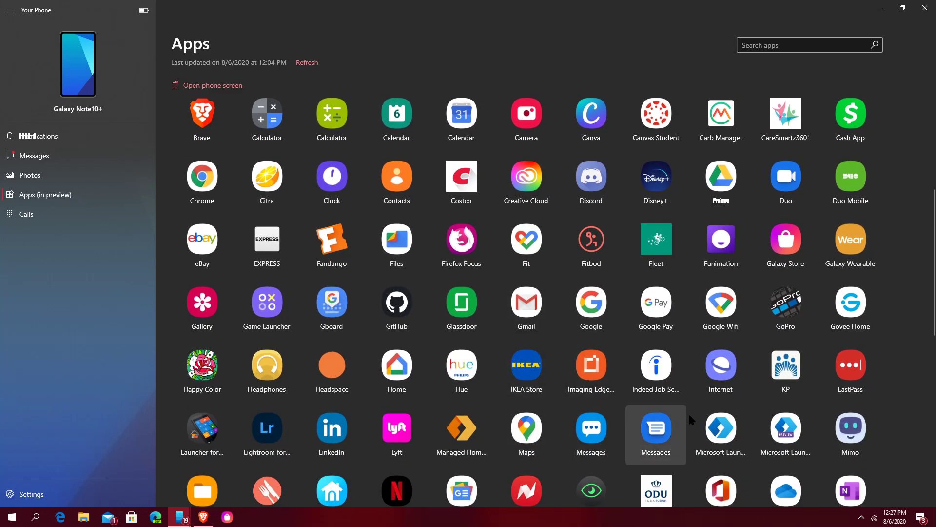
scroll(488, 383, down, 3)
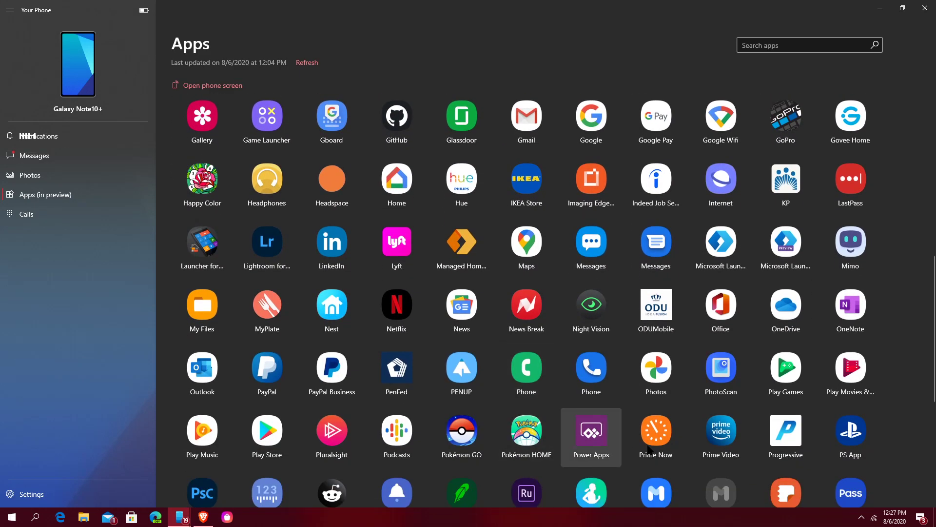
right_click(786, 385)
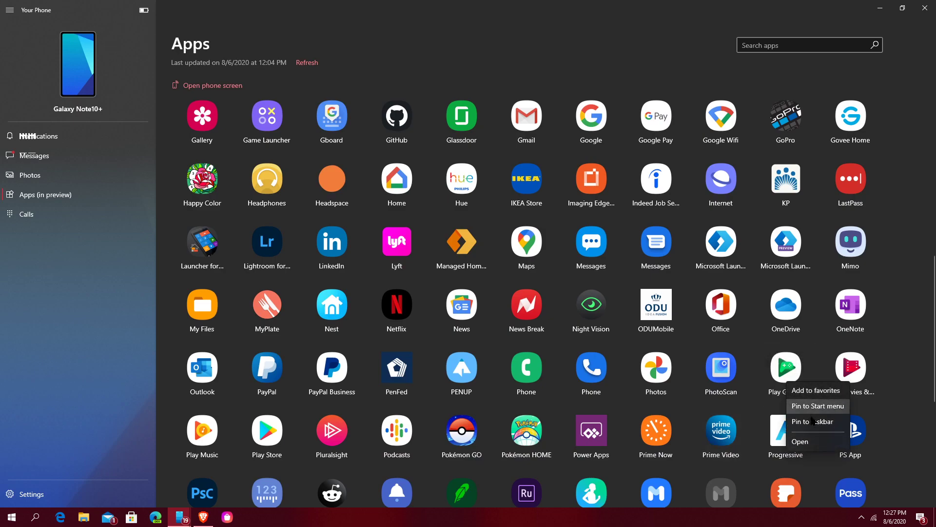
click(813, 421)
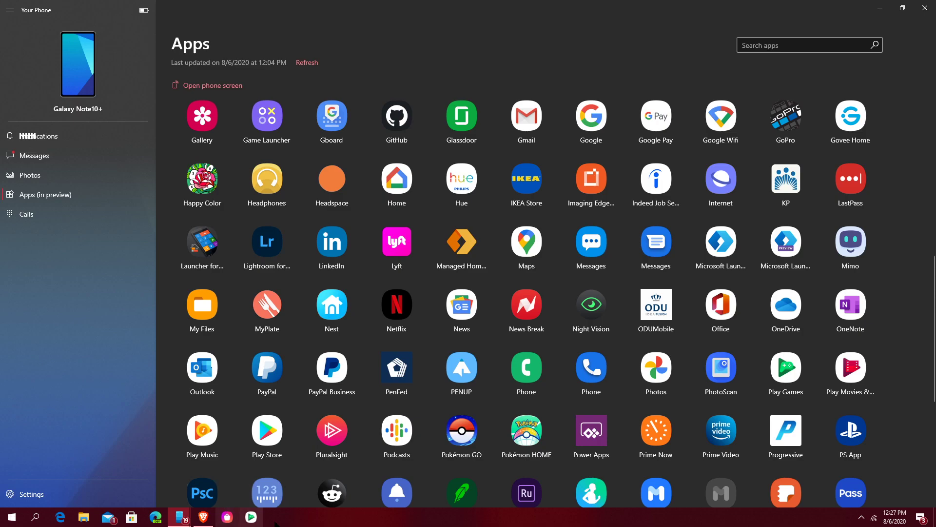
- Launch Play Games from its taskbar pin, pick an account, dismiss the intro, and close the phone window
click(251, 517)
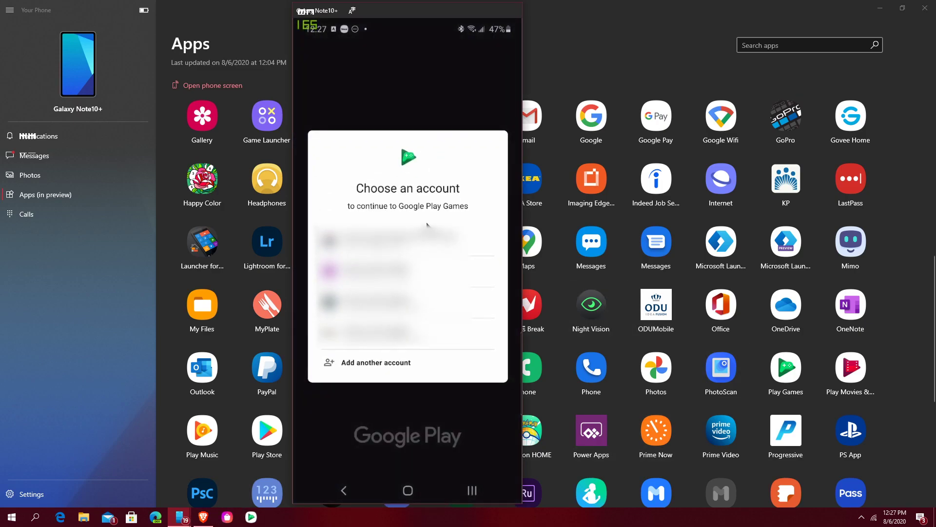
click(431, 248)
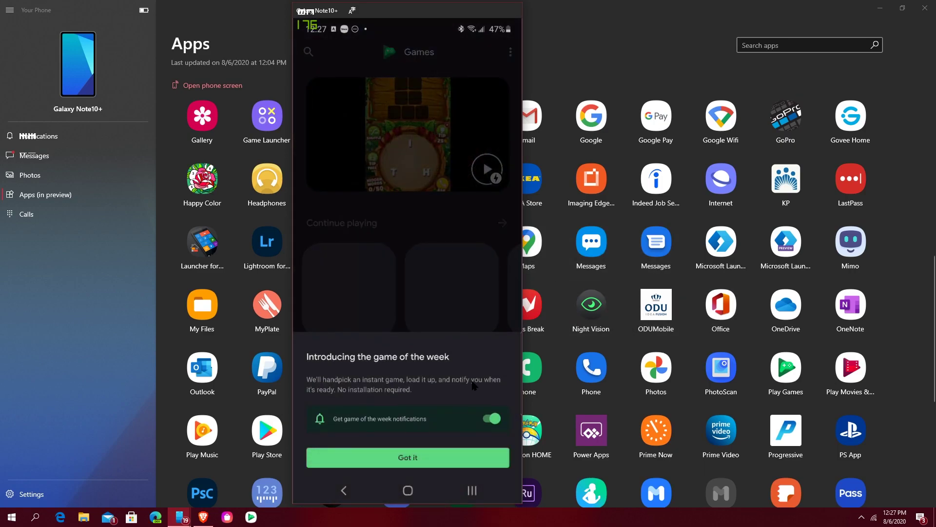
click(453, 463)
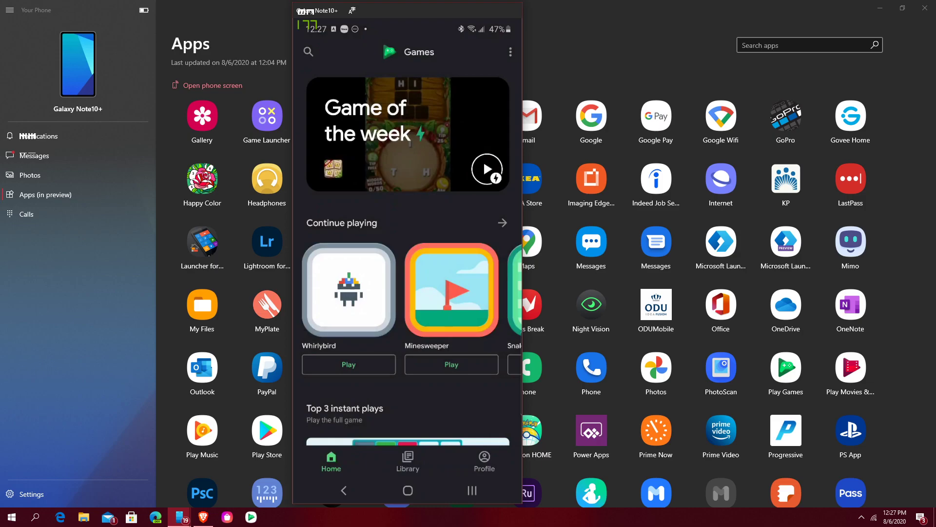
drag(407, 28, 407, 220)
drag(429, 10, 429, 183)
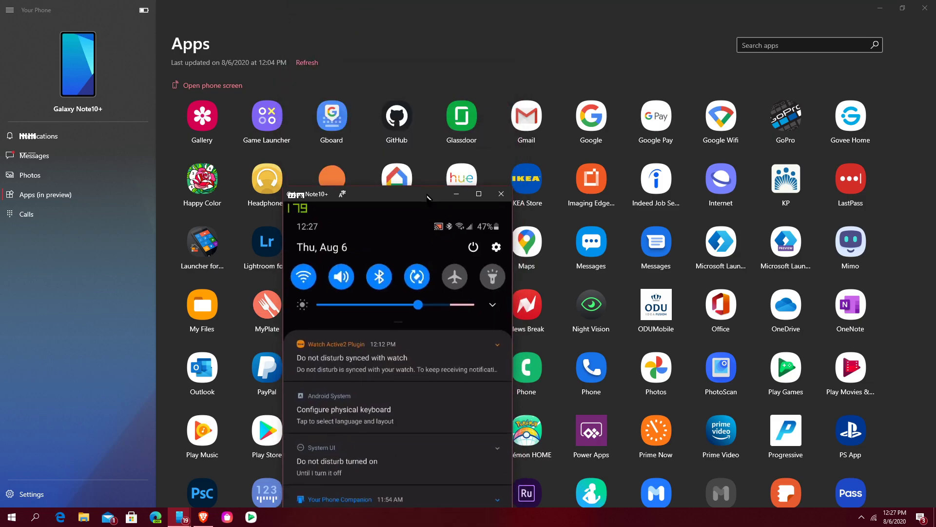
click(508, 182)
scroll(628, 308, up, 8)
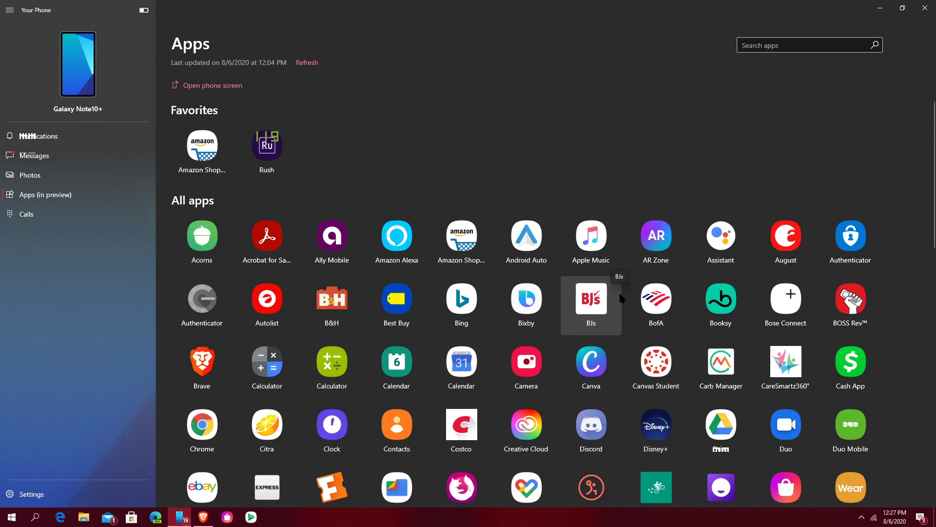
- Search the phone's apps for 'drive', then dismiss the Drive, OneDrive and Uber Driver suggestions
click(776, 46)
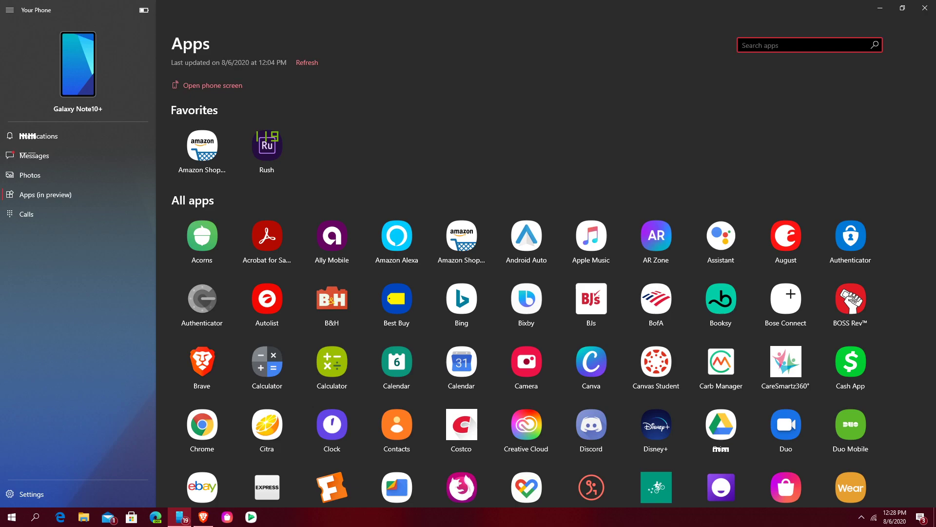
text(drive)
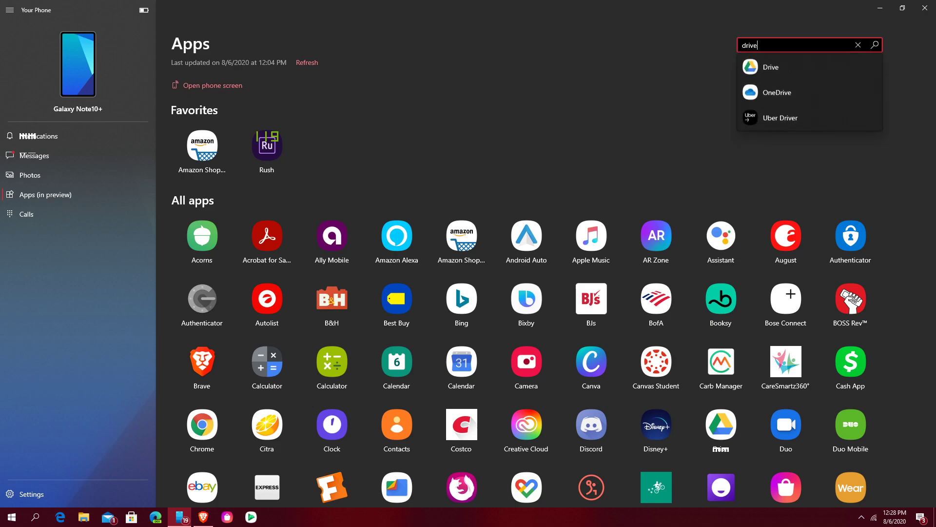
click(675, 120)
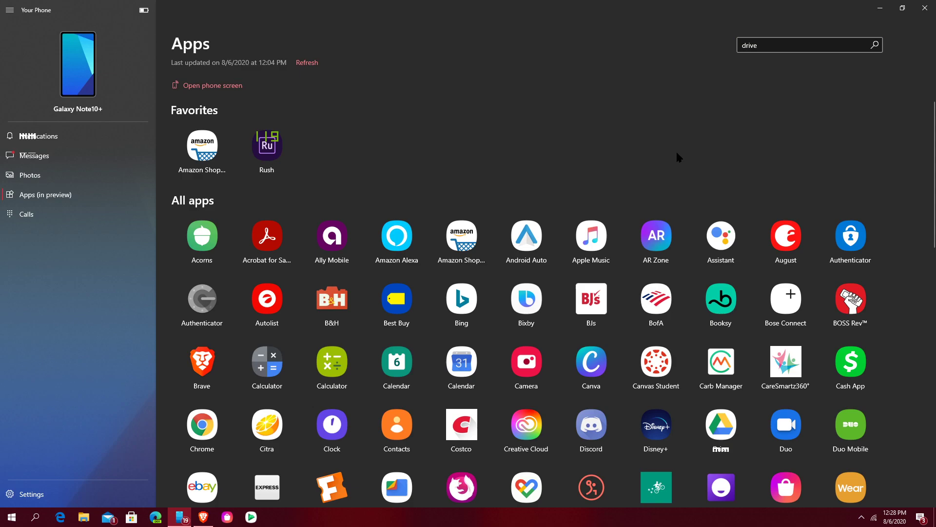